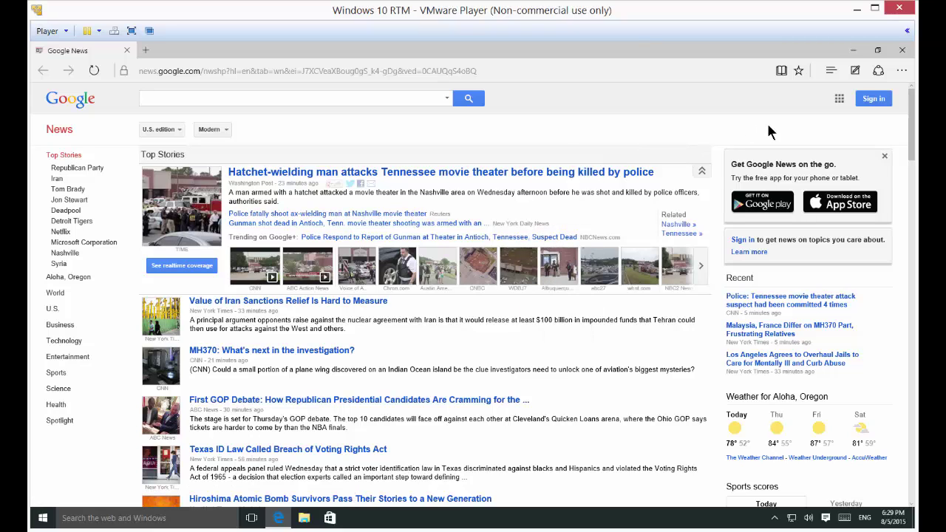
Start a web note on the Google News page and circle the lead top story with the light blue pen.
{"action": "left_click", "coordinate": [855, 70]}
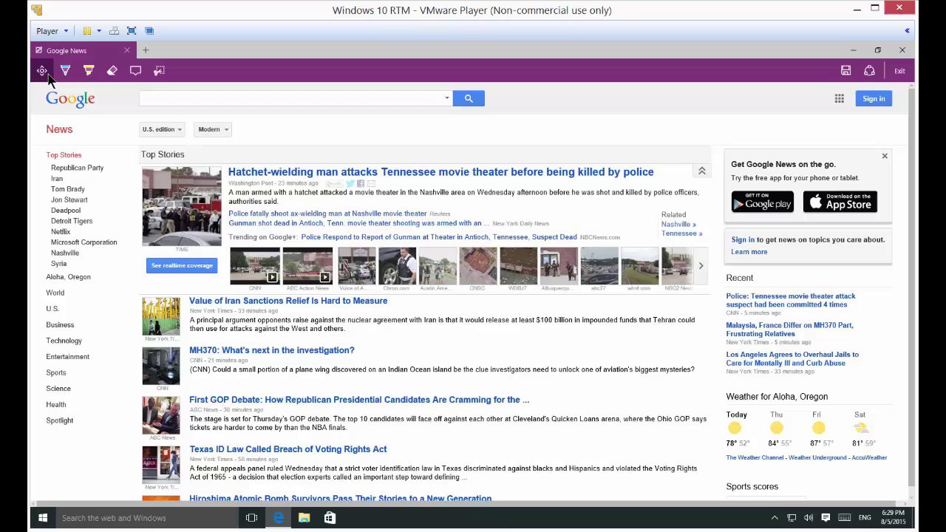
{"action": "left_click", "coordinate": [42, 71]}
{"action": "left_click_drag", "start_coordinate": [262, 150], "coordinate": [357, 151]}
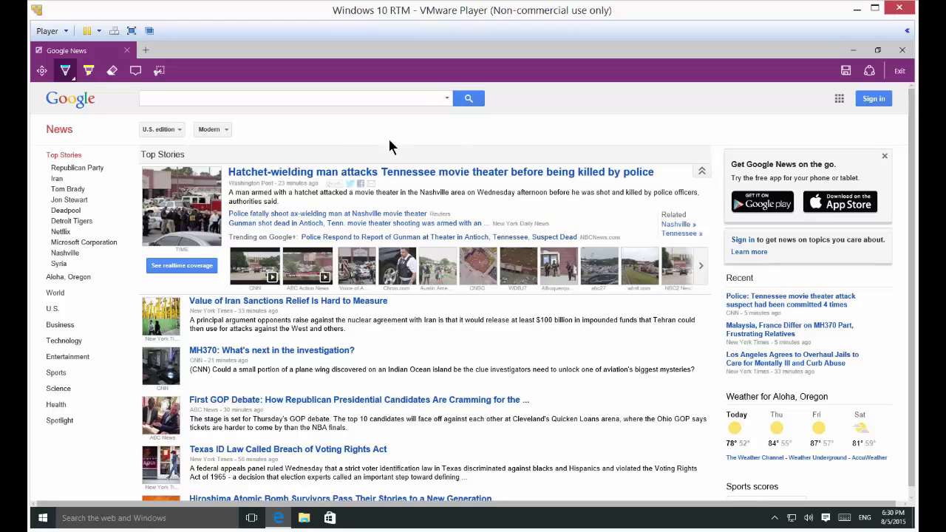
{"action": "left_click_drag", "start_coordinate": [502, 143], "coordinate": [193, 213]}
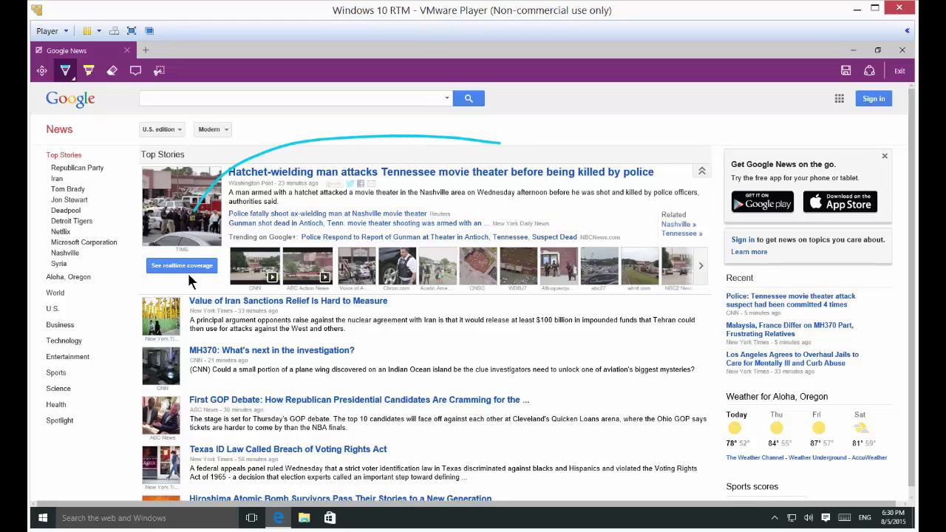
{"action": "mouse_move", "coordinate": [188, 272]}
{"action": "left_mouse_down"}
{"action": "mouse_move", "coordinate": [641, 214]}
{"action": "mouse_move", "coordinate": [350, 130]}
{"action": "left_mouse_up"}
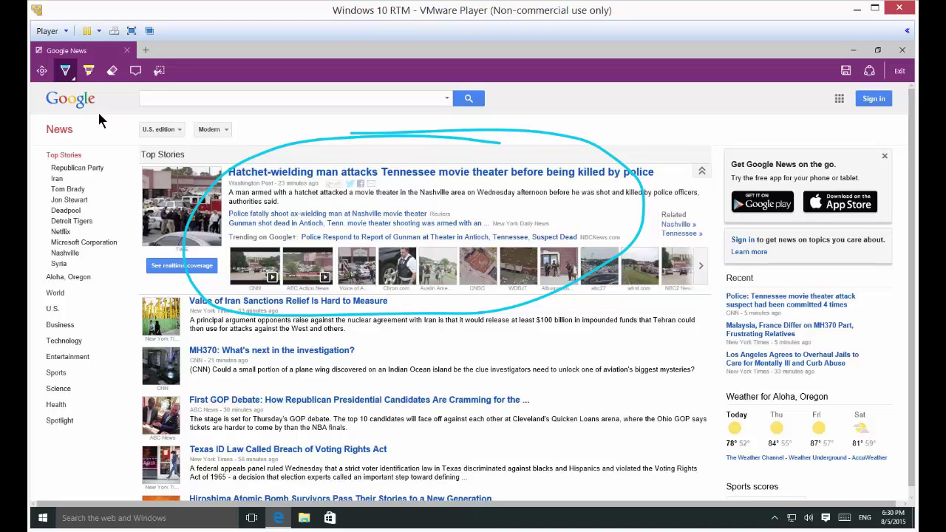
Set the highlighter to orange and mark the MH370 investigation, First GOP Debate, Malaysia-France and Los Angeles jails headlines.
{"action": "left_click", "coordinate": [88, 71]}
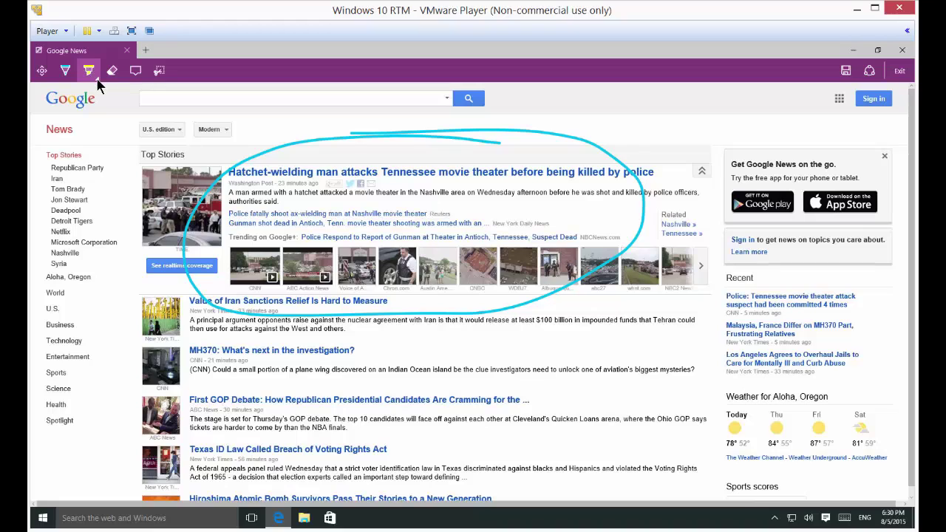
{"action": "left_click", "coordinate": [88, 71]}
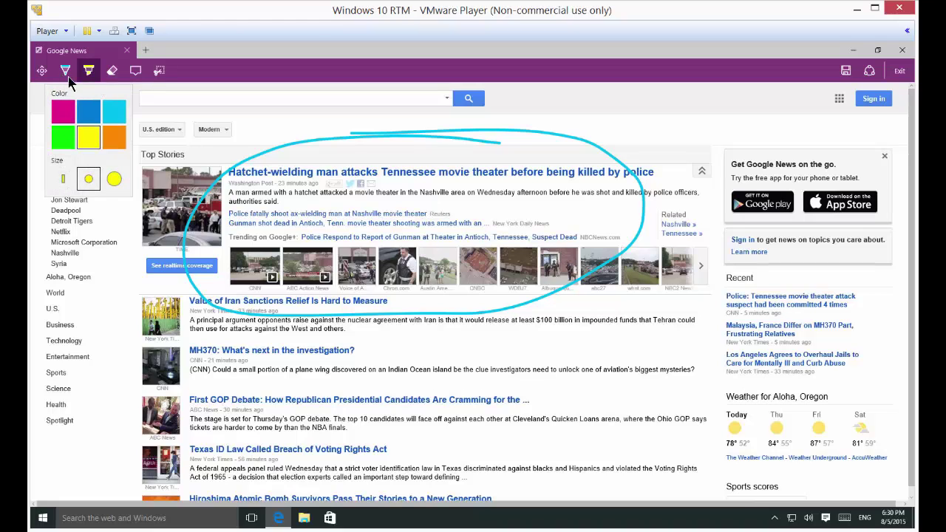
{"action": "left_click", "coordinate": [114, 137]}
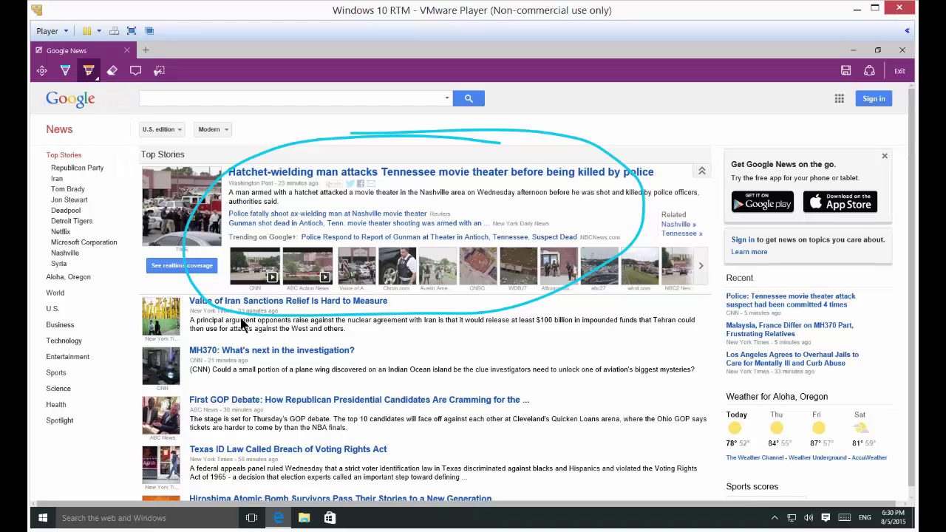
{"action": "left_click_drag", "start_coordinate": [168, 345], "coordinate": [408, 358]}
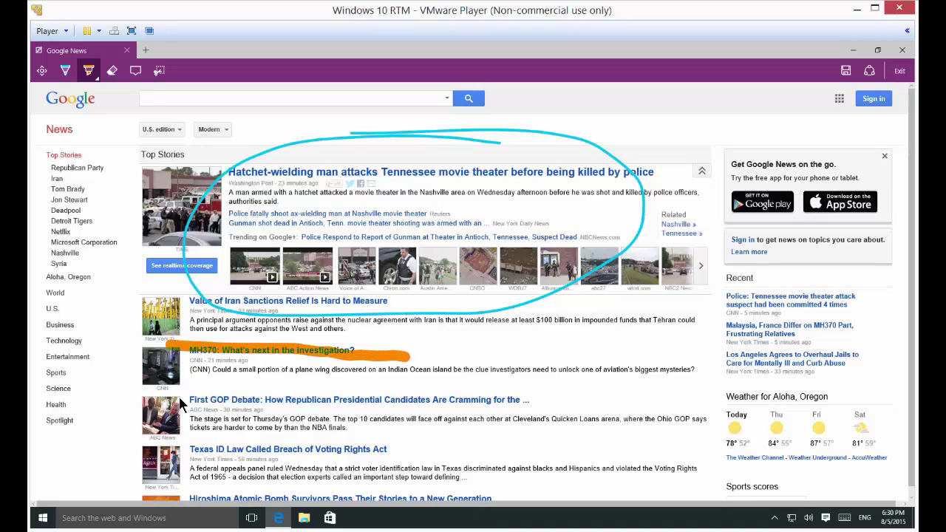
{"action": "left_click_drag", "start_coordinate": [177, 394], "coordinate": [372, 391]}
{"action": "left_click_drag", "start_coordinate": [434, 402], "coordinate": [575, 399]}
{"action": "left_click_drag", "start_coordinate": [724, 326], "coordinate": [880, 327]}
{"action": "left_click_drag", "start_coordinate": [715, 354], "coordinate": [875, 354]}
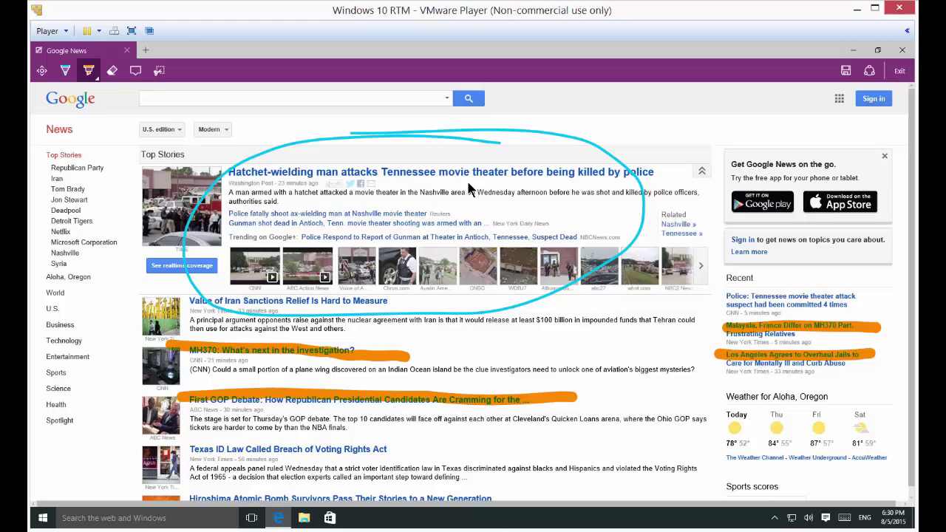
Erase the blue circle and all four orange headline highlights from the web note.
{"action": "left_click", "coordinate": [113, 72]}
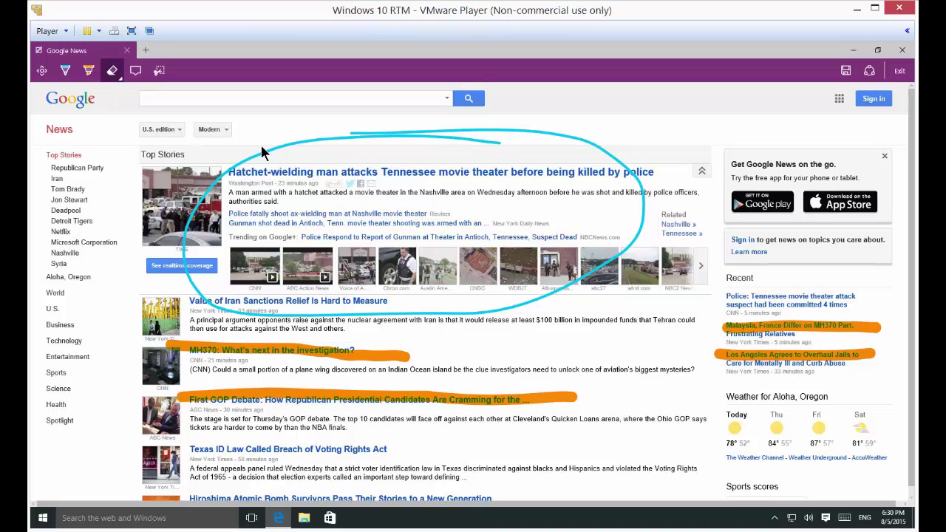
{"action": "left_click_drag", "start_coordinate": [267, 153], "coordinate": [290, 174]}
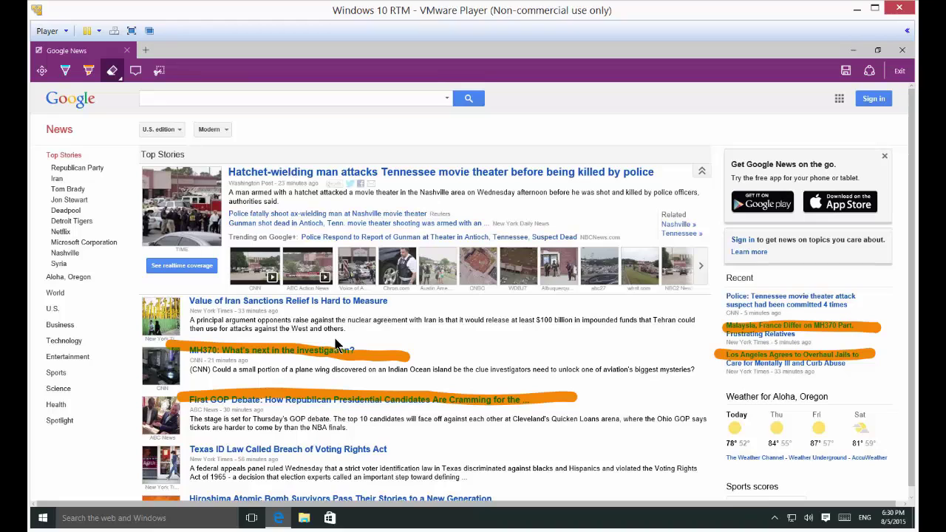
{"action": "left_click", "coordinate": [371, 361]}
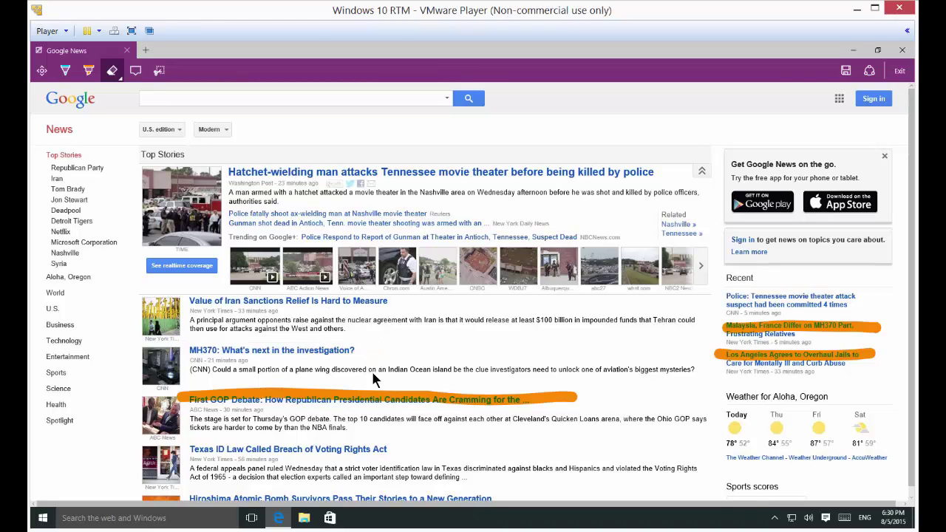
{"action": "left_click", "coordinate": [482, 399]}
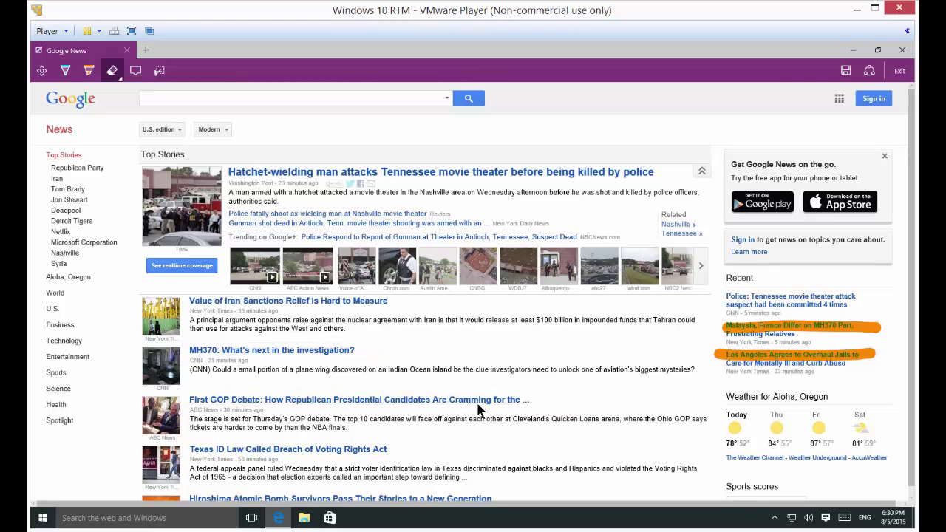
{"action": "left_click", "coordinate": [765, 328]}
{"action": "left_click", "coordinate": [772, 353]}
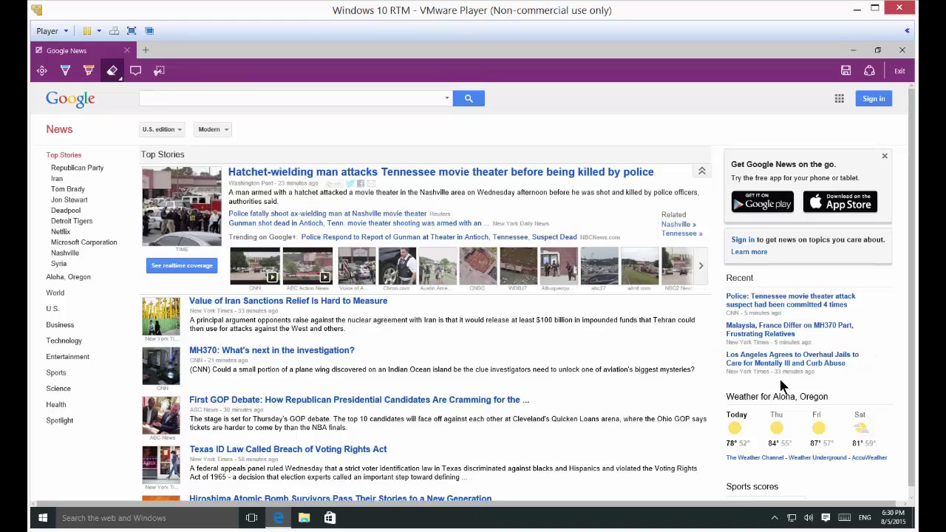
Place an empty typed note just above the end of the MH370 investigation story's summary line.
{"action": "left_click", "coordinate": [138, 72]}
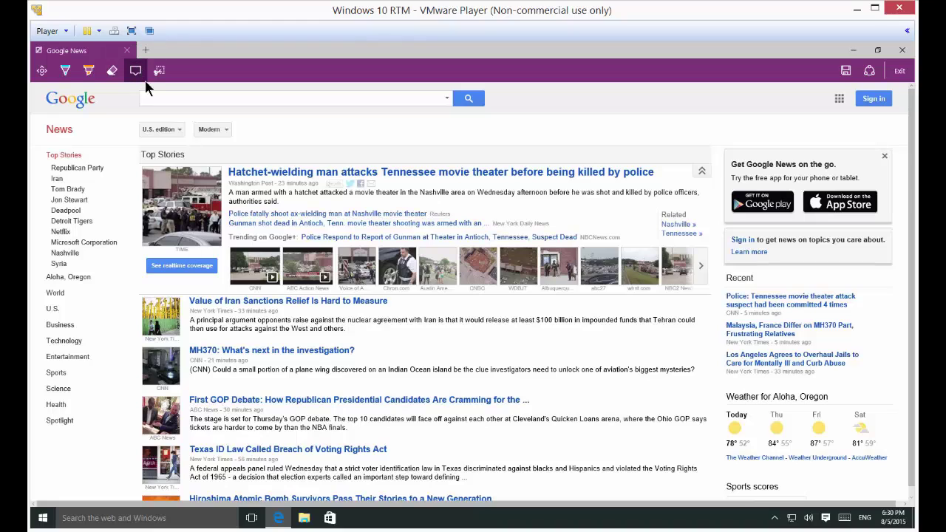
{"action": "left_click", "coordinate": [635, 346]}
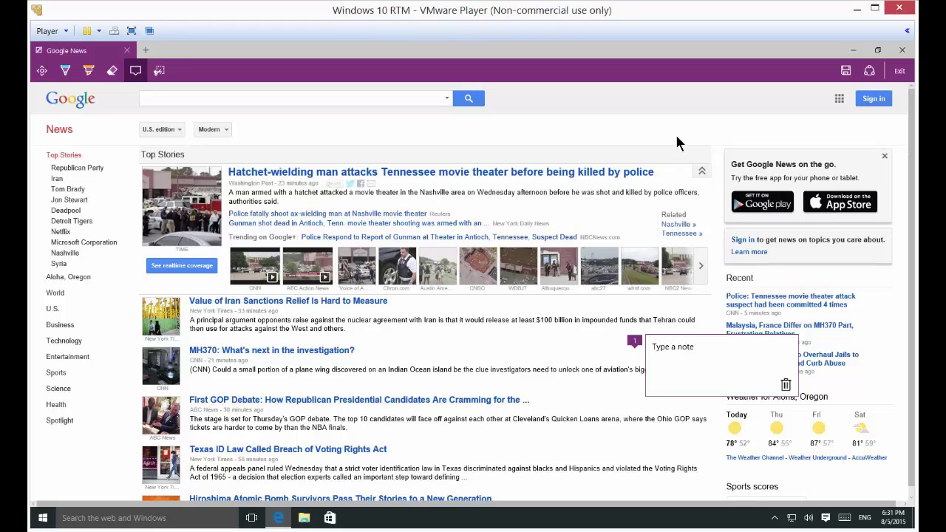
Clip the news topics list from Republican Party down to Spotlight and paste it into a new picture in Paint.
{"action": "left_click", "coordinate": [161, 74]}
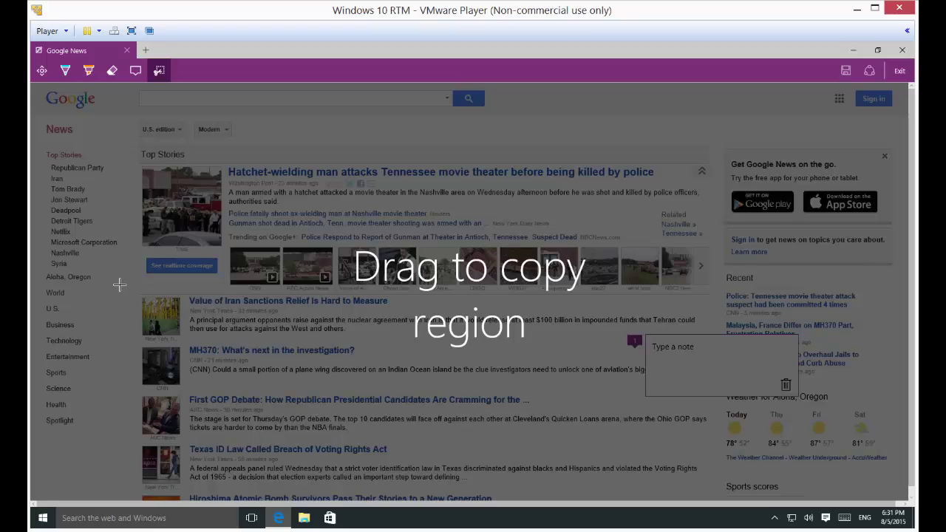
{"action": "left_click_drag", "start_coordinate": [38, 156], "coordinate": [122, 440]}
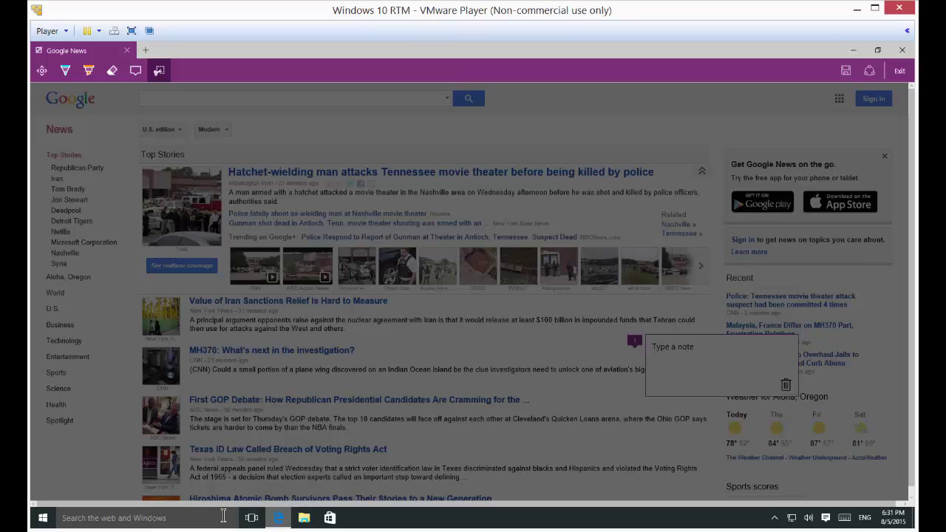
{"action": "left_click", "coordinate": [119, 515]}
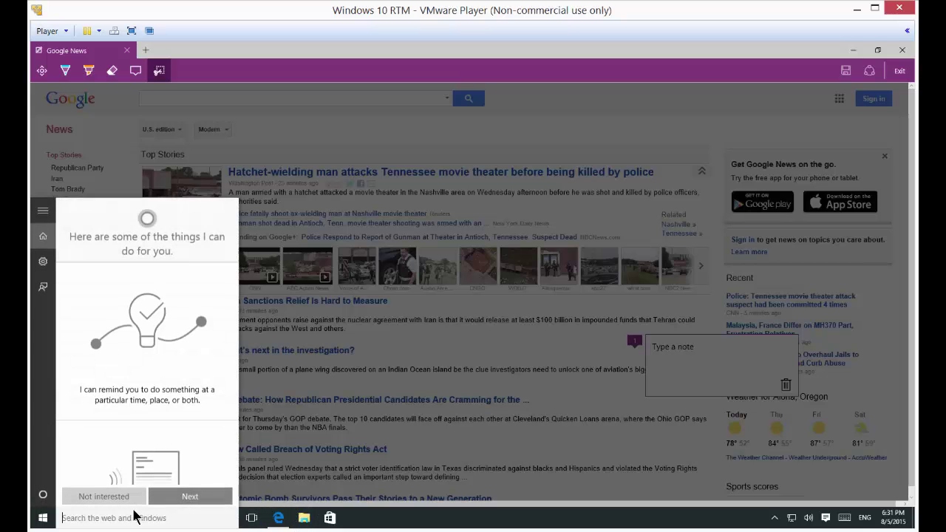
{"action": "type", "text": "ms paint"}
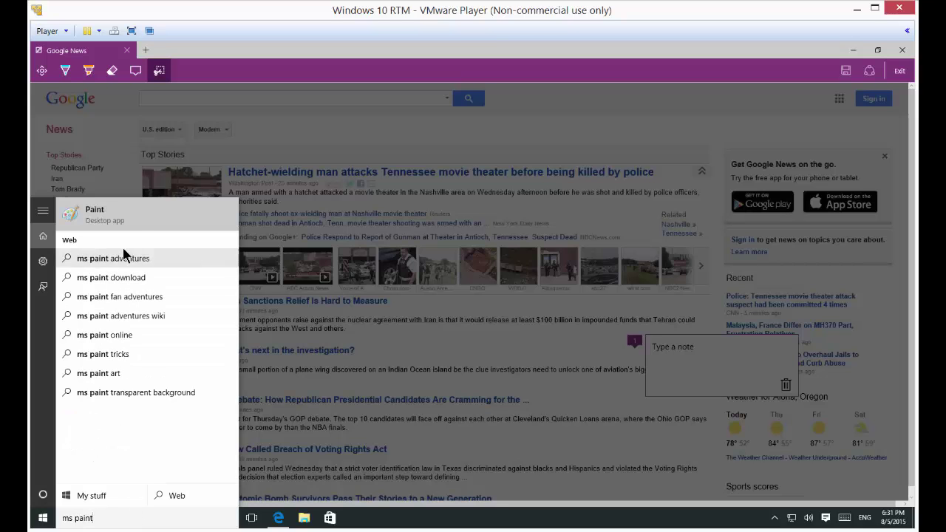
{"action": "left_click", "coordinate": [138, 220]}
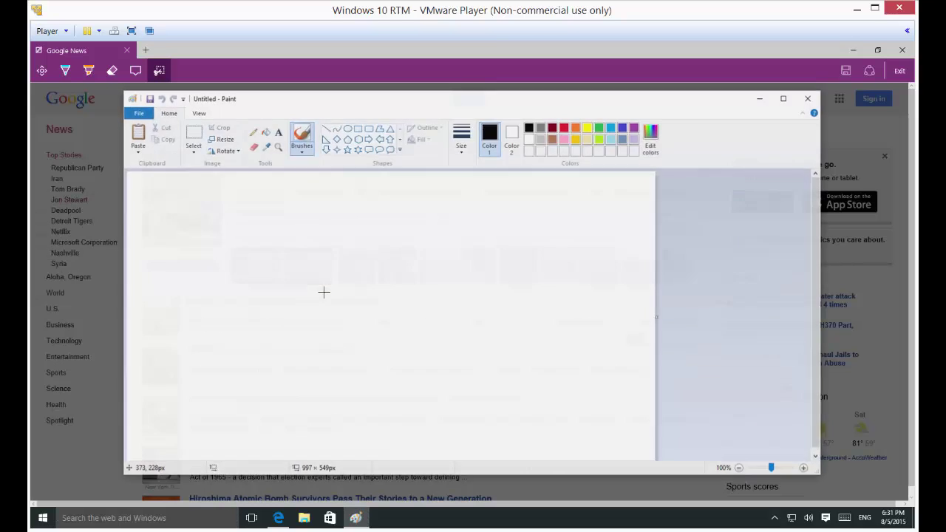
{"action": "key", "text": "ctrl+v"}
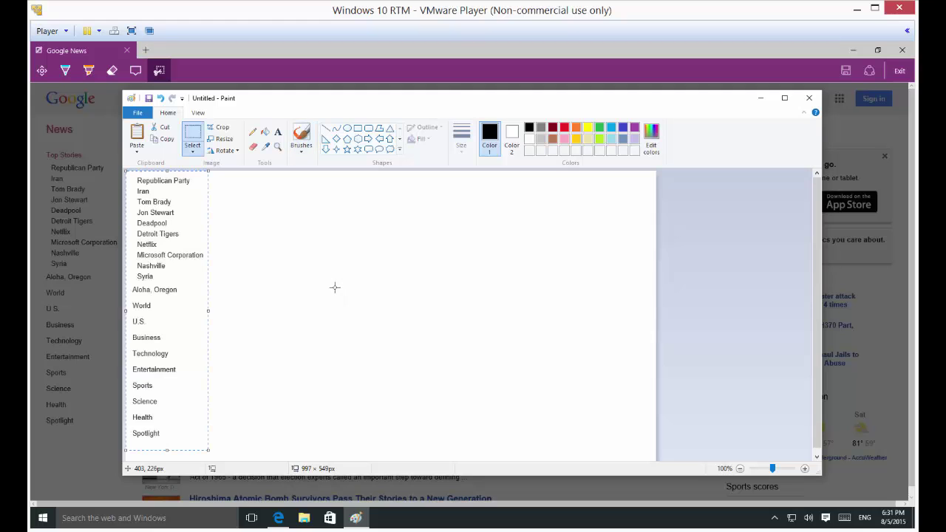
Minimize Paint and leave the region clipping mode in the web note.
{"action": "left_click", "coordinate": [761, 97]}
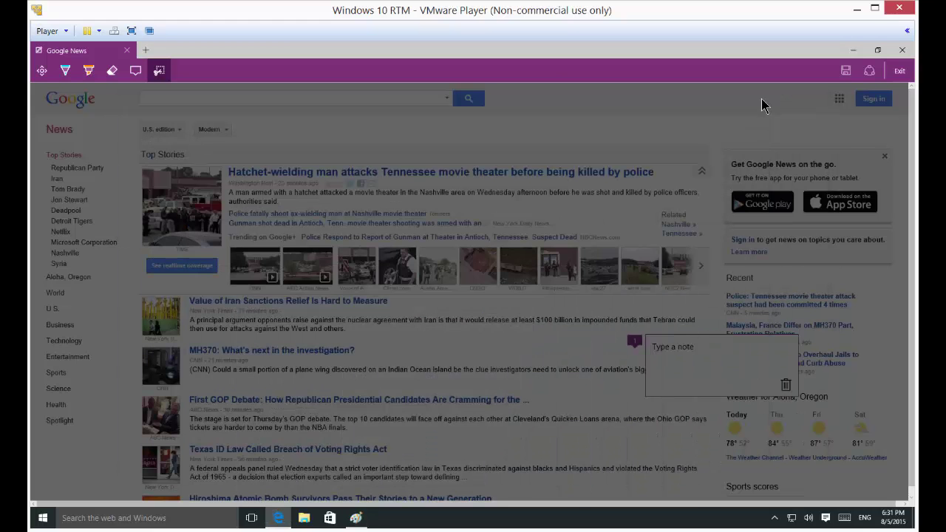
{"action": "left_click", "coordinate": [156, 71]}
{"action": "left_click", "coordinate": [155, 71]}
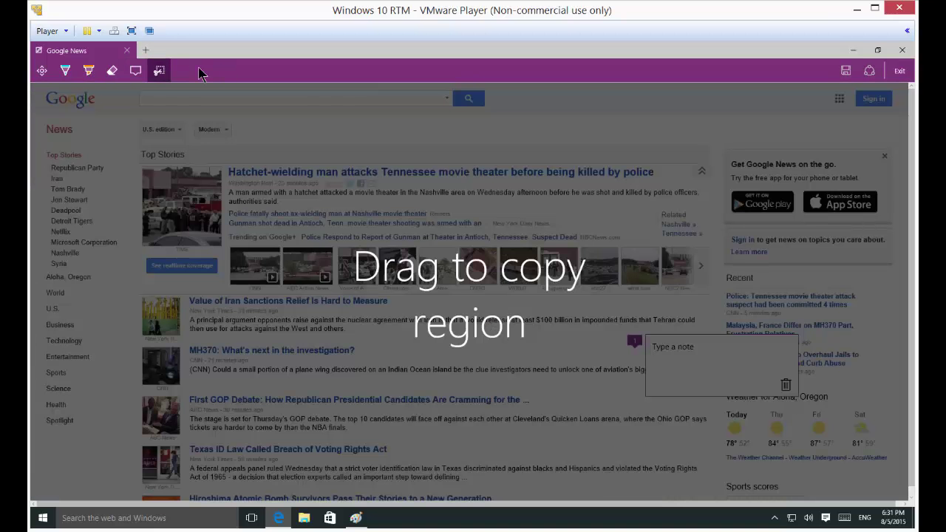
{"action": "left_click", "coordinate": [158, 71]}
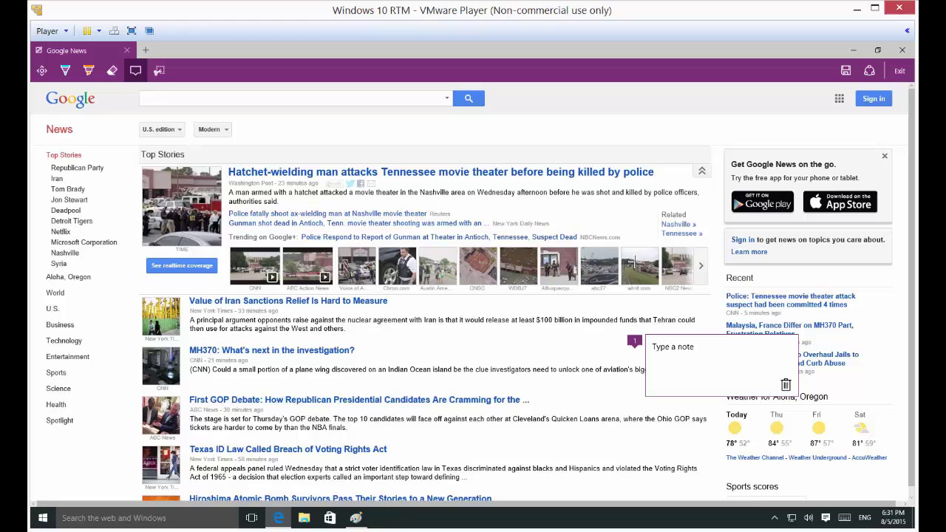
Send the annotated page to OneNote and open the sent note.
{"action": "left_click", "coordinate": [846, 71]}
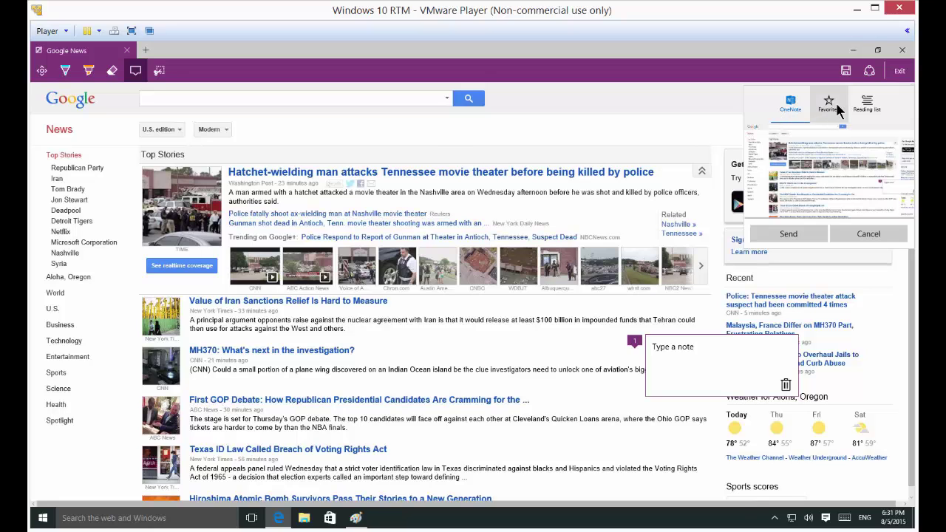
{"action": "left_click", "coordinate": [788, 233]}
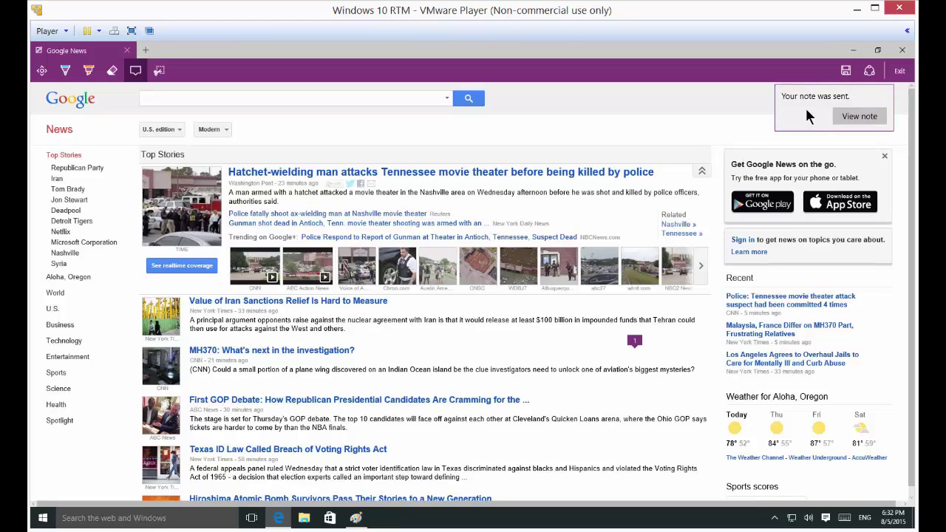
{"action": "left_click", "coordinate": [859, 117]}
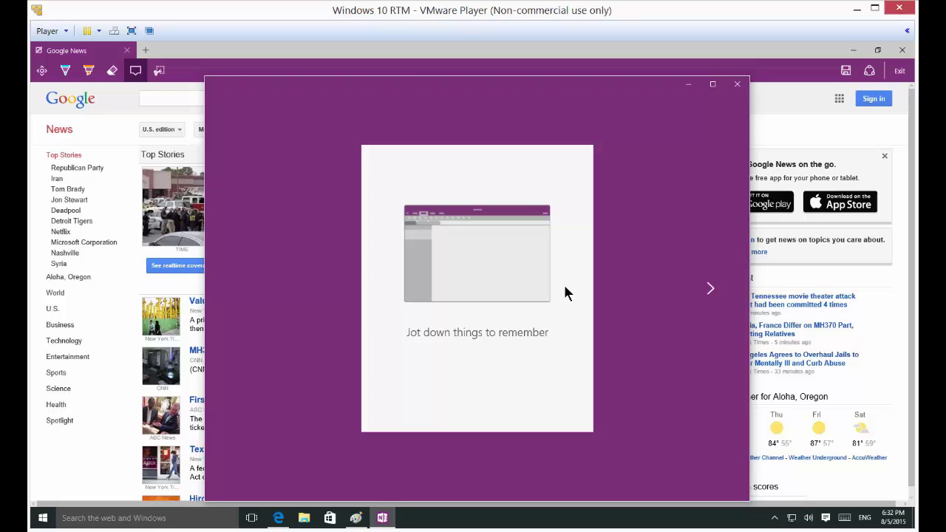
Go through the OneNote introduction pages and start using OneNote in read-only mode.
{"action": "left_click", "coordinate": [709, 288]}
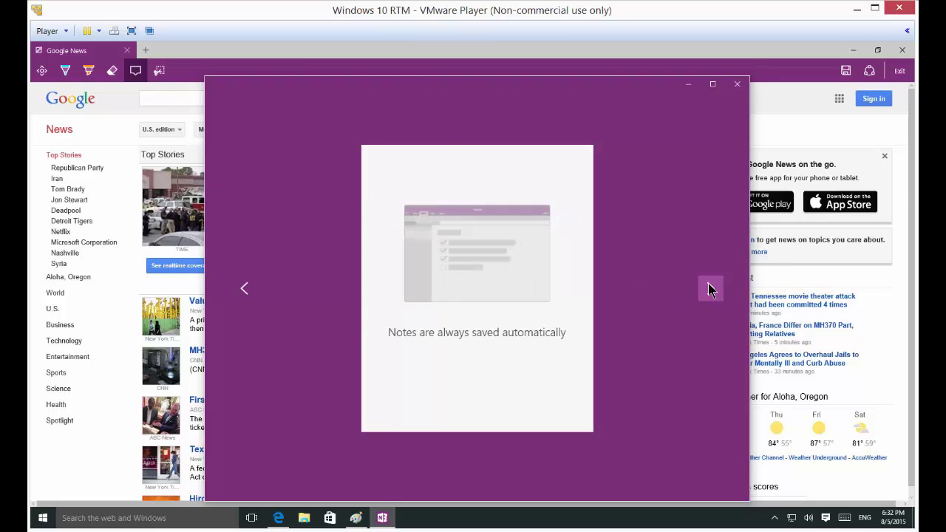
{"action": "left_click", "coordinate": [710, 288]}
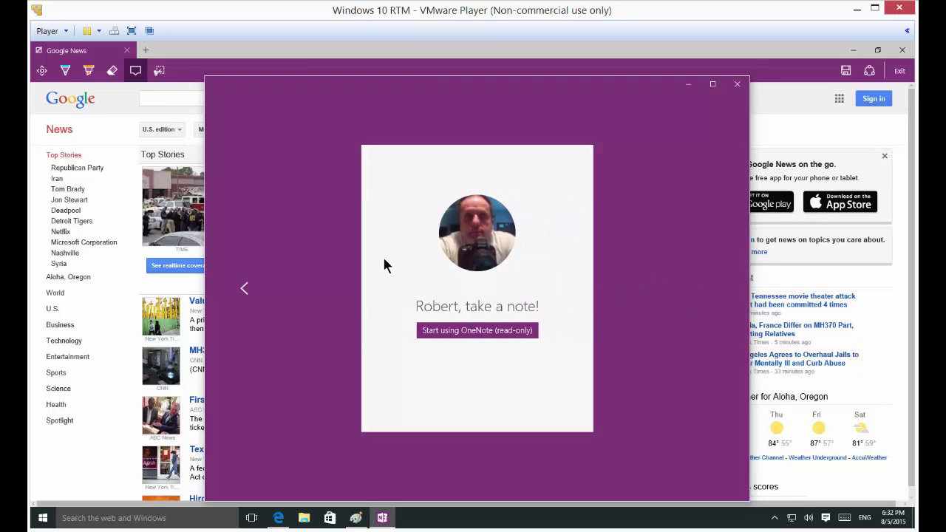
{"action": "left_click", "coordinate": [713, 84]}
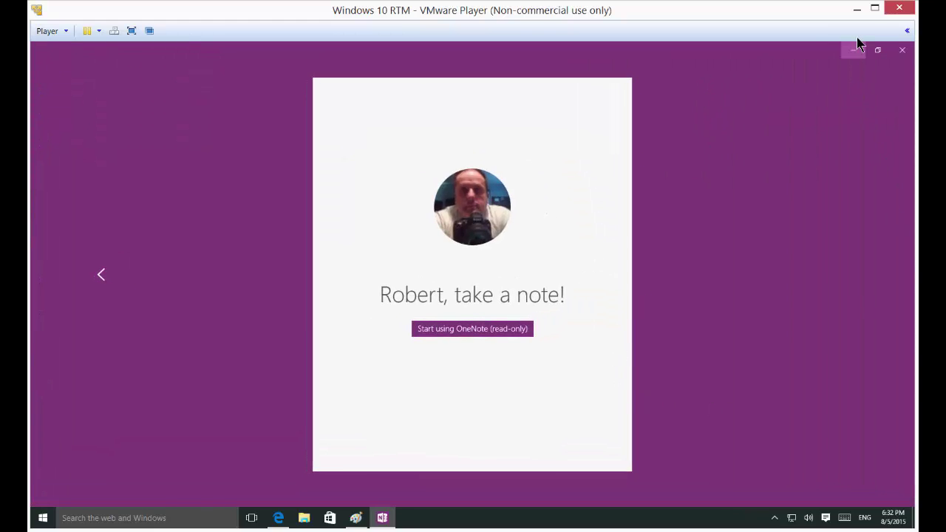
{"action": "left_click", "coordinate": [878, 50]}
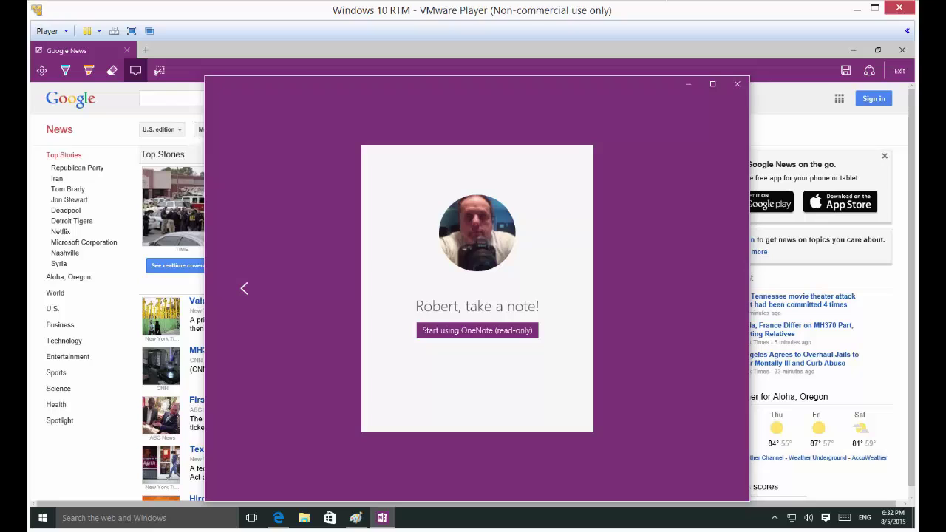
{"action": "left_click", "coordinate": [477, 330]}
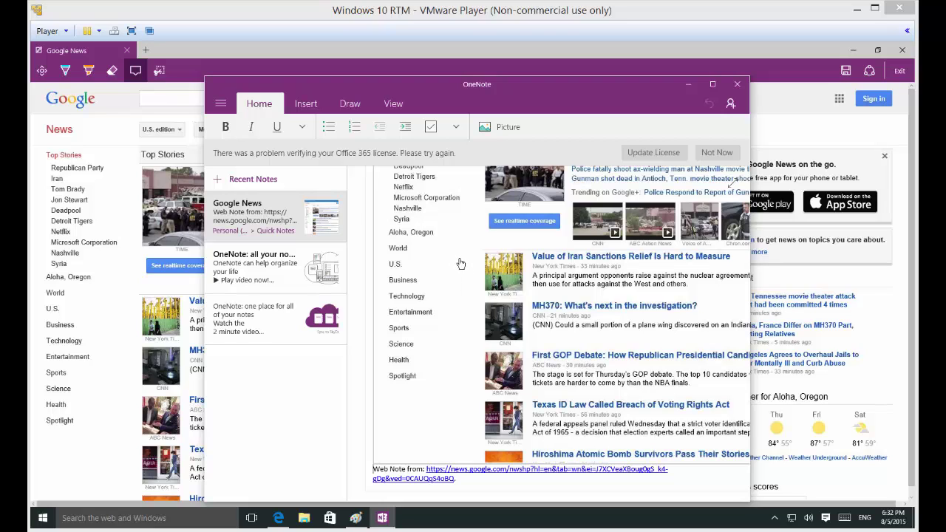
Minimize OneNote and open the sharing options for the web note in Edge.
{"action": "left_click", "coordinate": [689, 85]}
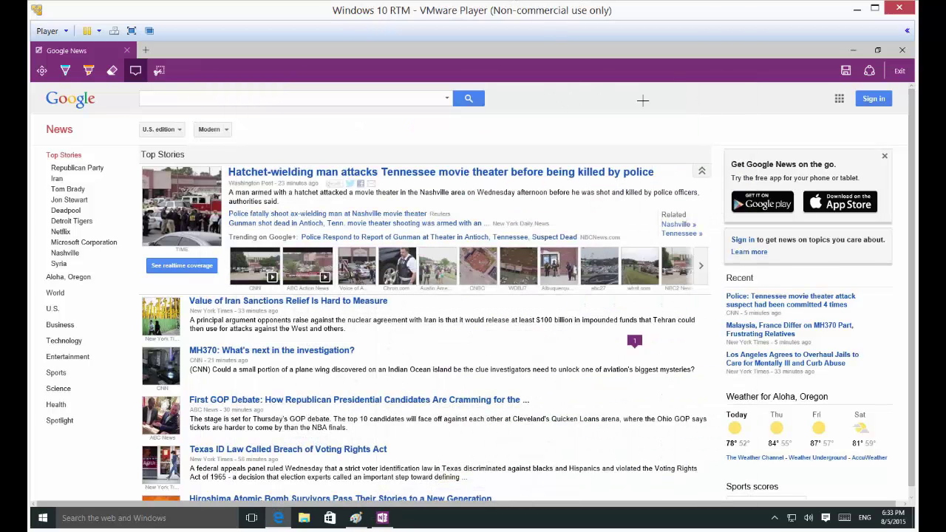
{"action": "left_click", "coordinate": [871, 70]}
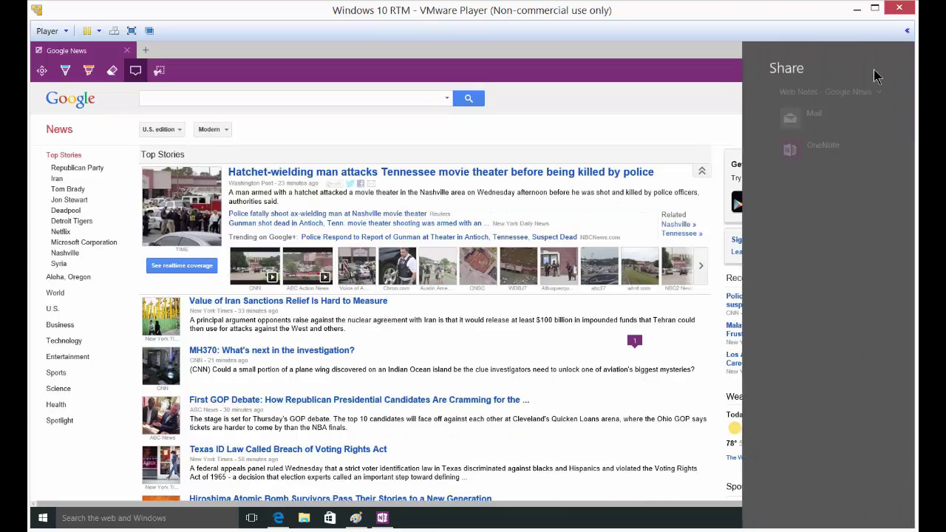